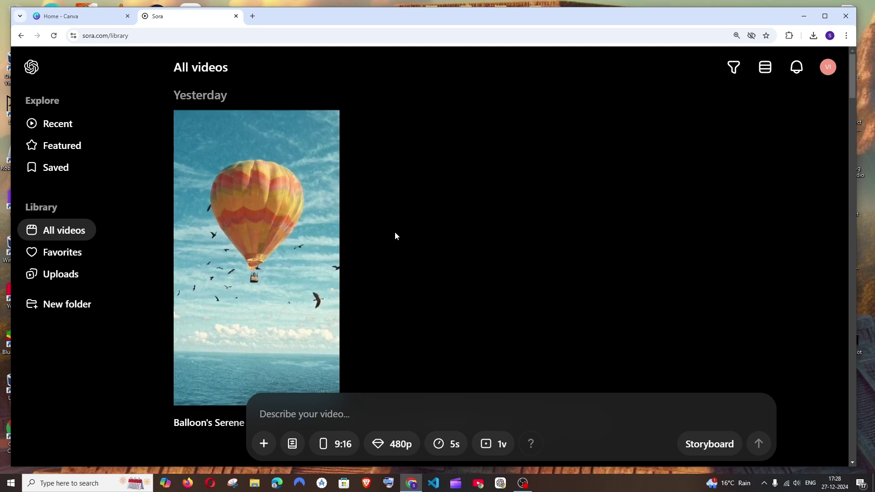
- Browse the library of all videos and open the "Balloon Voyage with Birds" video
mouse_move(312, 246)
scroll(279, 214, down, 8)
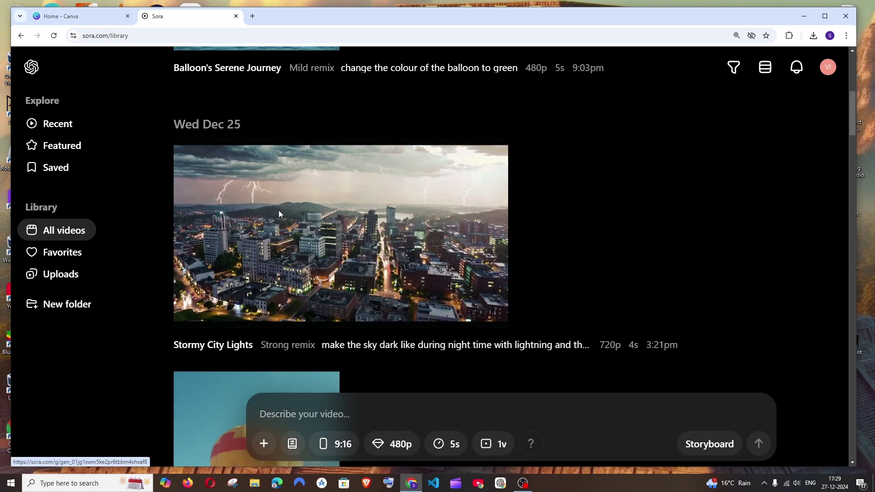
scroll(279, 214, down, 2)
scroll(287, 226, up, 8)
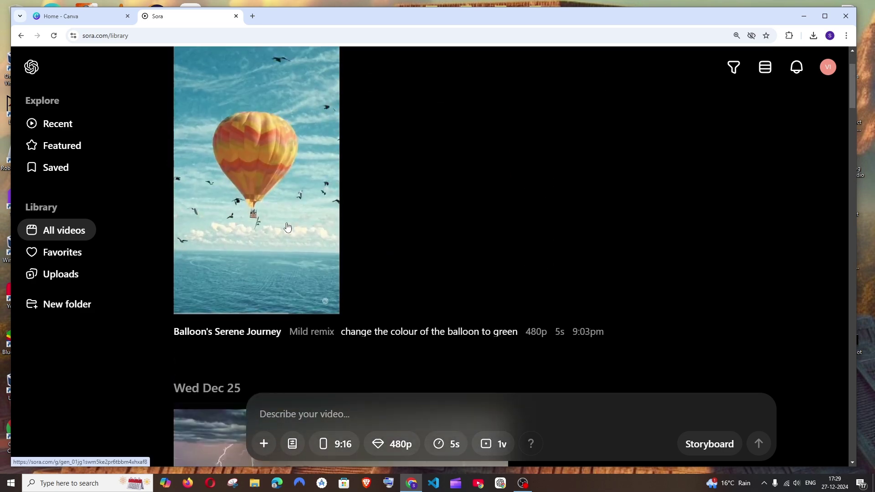
scroll(287, 227, up, 2)
scroll(258, 221, down, 12)
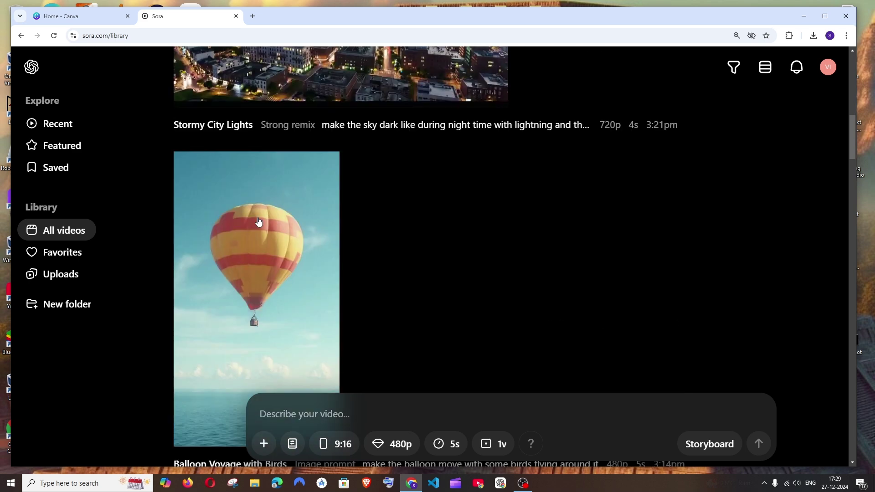
scroll(258, 221, down, 3)
scroll(240, 237, up, 2)
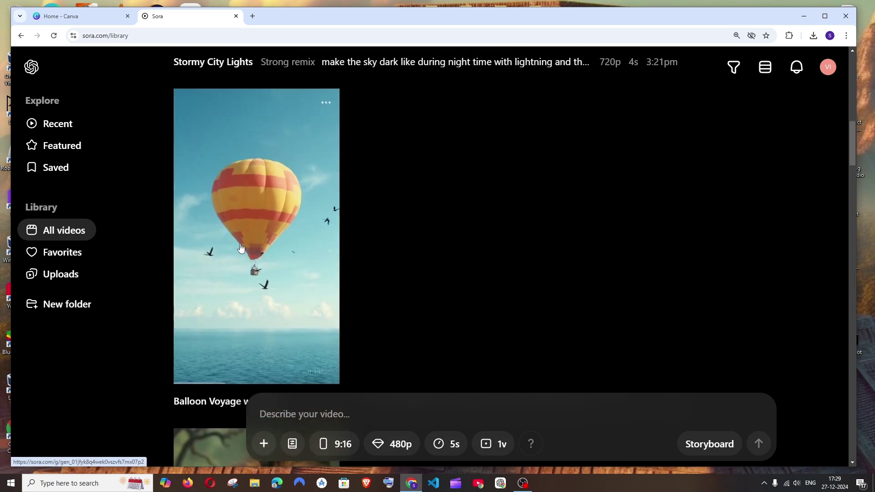
click(250, 218)
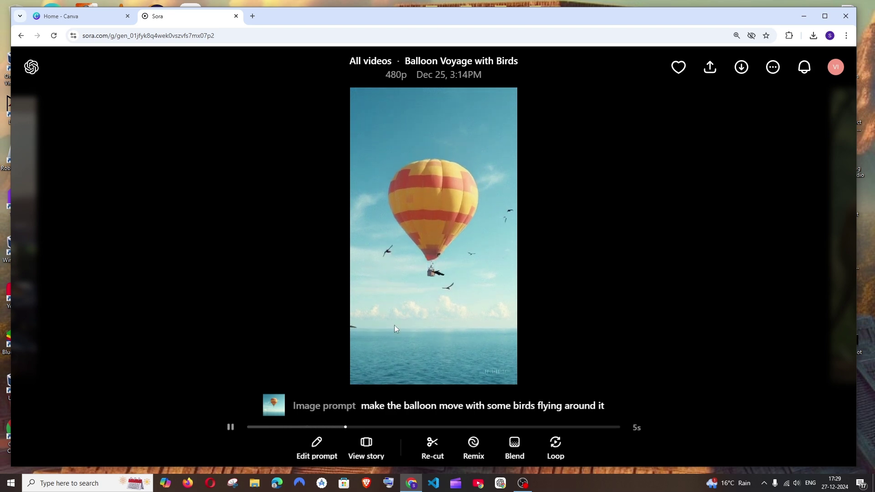
- Start a remix of this video with the prompt "replace the hot air balloon with a rocket", set to one variation at 480p
click(474, 446)
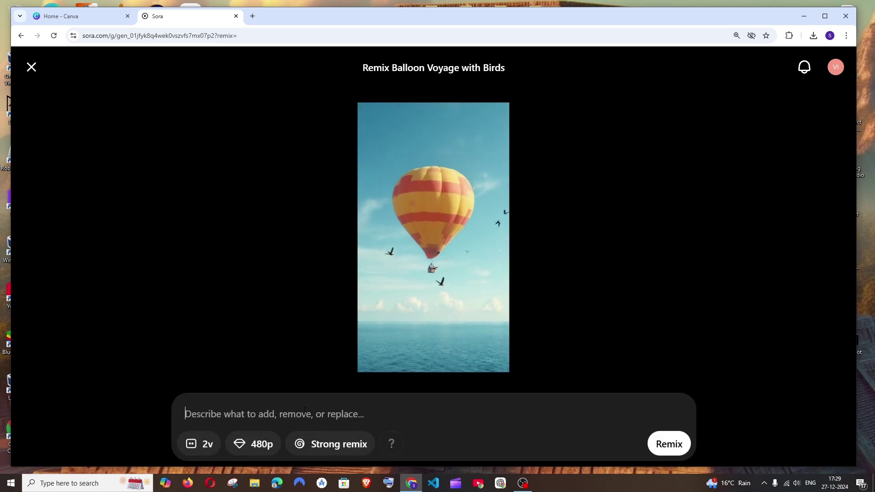
text(replace the hot air balloon with a rocket)
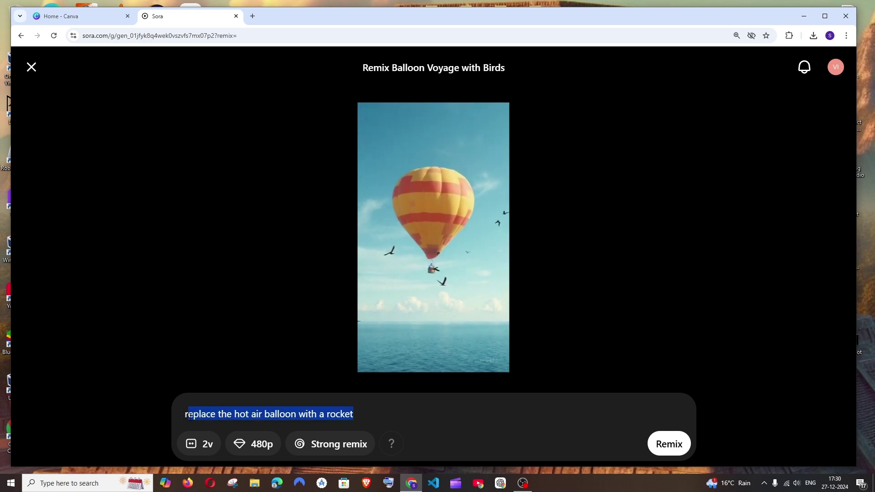
click(204, 445)
click(319, 414)
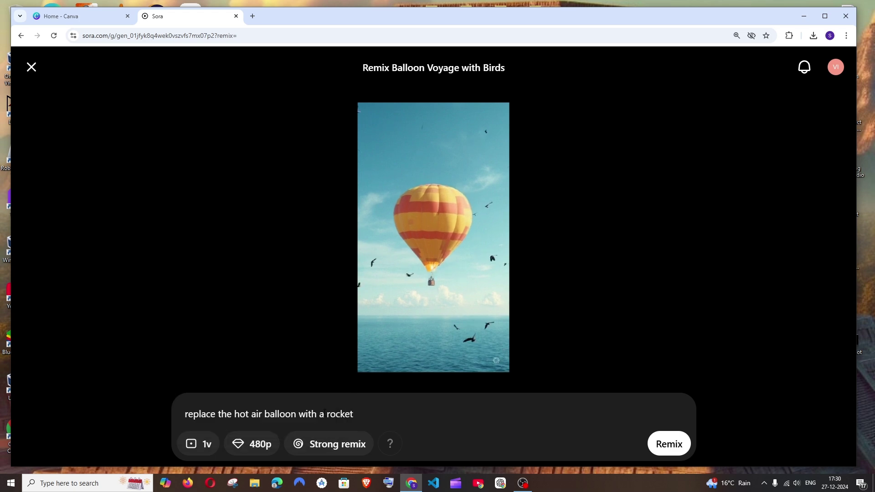
click(259, 445)
click(258, 444)
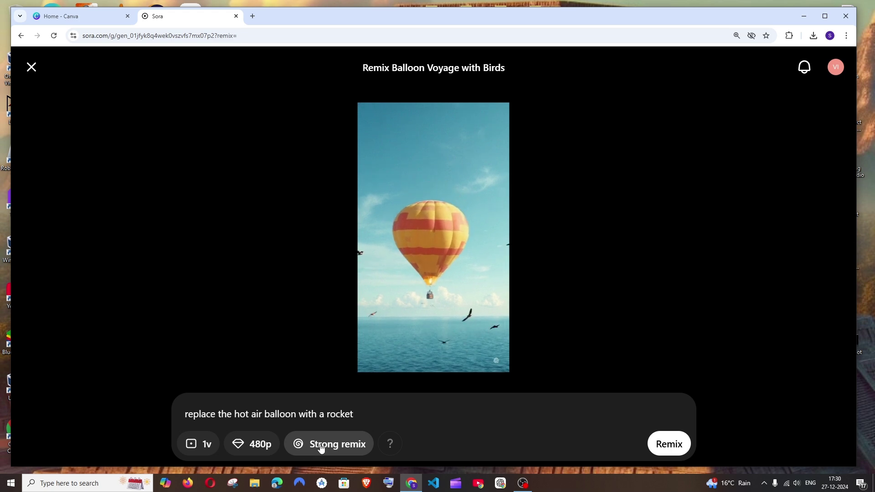
- Try the Custom remix strength, look through its levels, and set the strength back to Strong
click(345, 449)
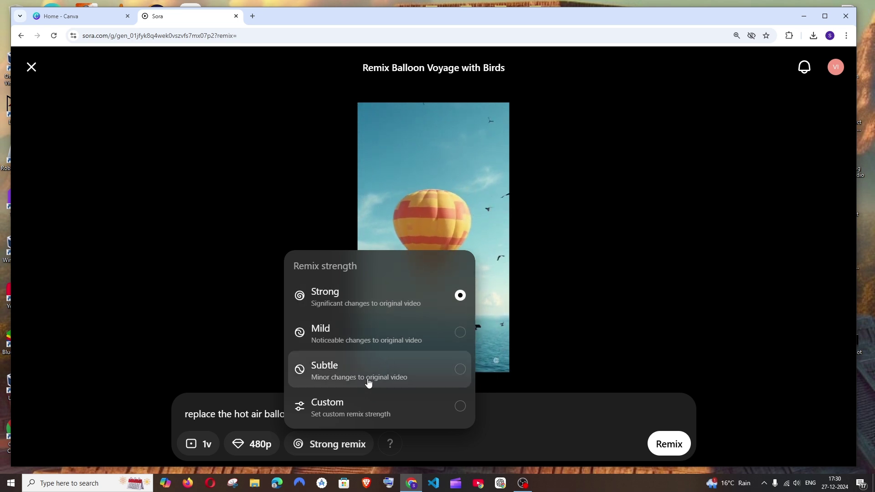
click(363, 412)
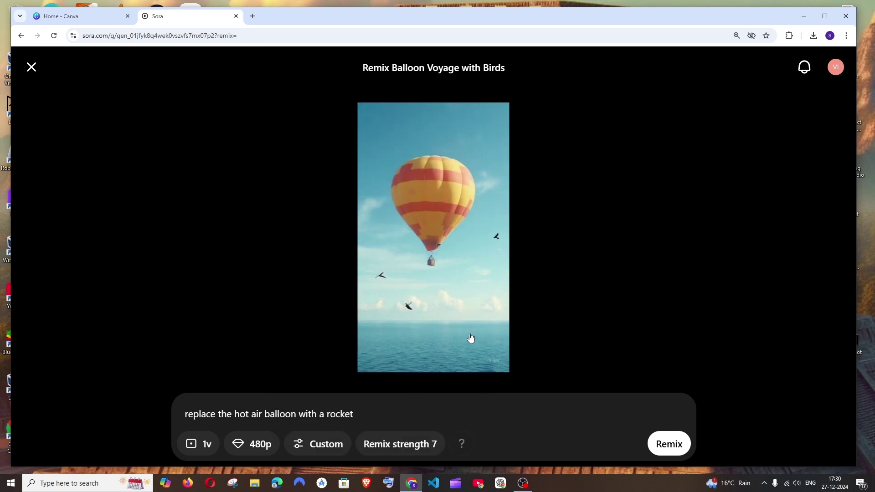
click(392, 445)
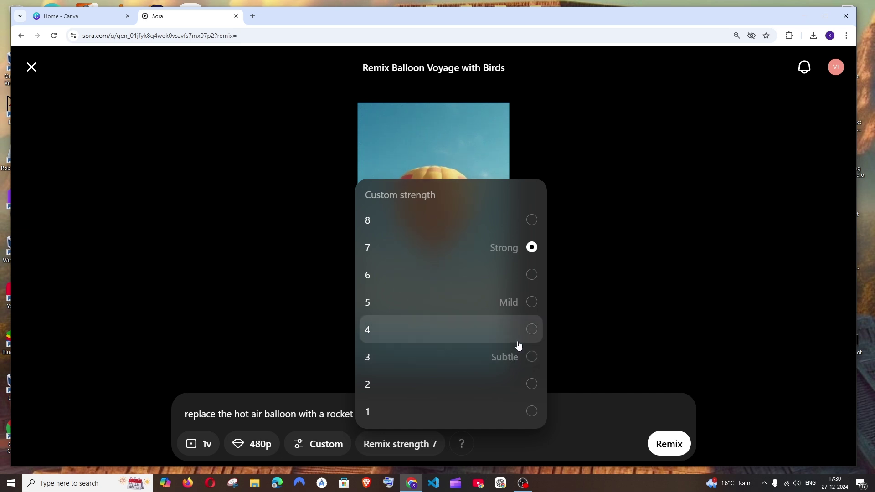
click(332, 443)
click(335, 441)
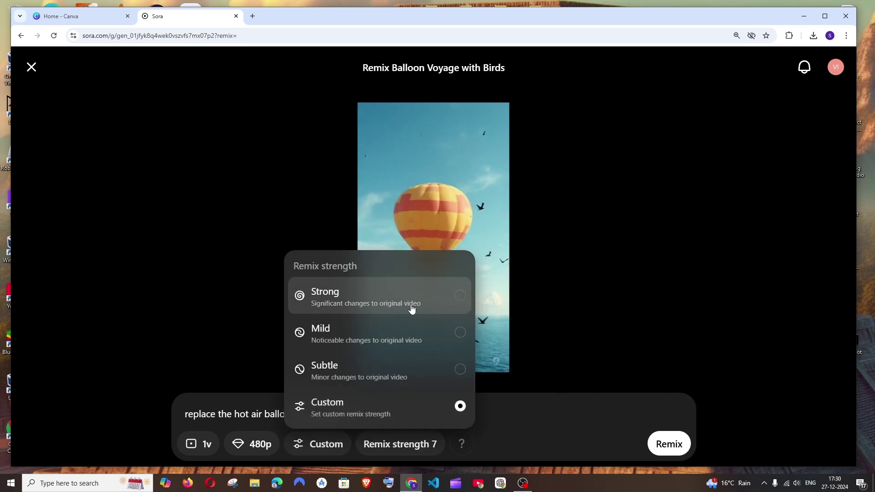
click(433, 307)
- Review the Strong, Mild, Subtle and Custom remix strength options without changing the selection
click(352, 444)
click(351, 445)
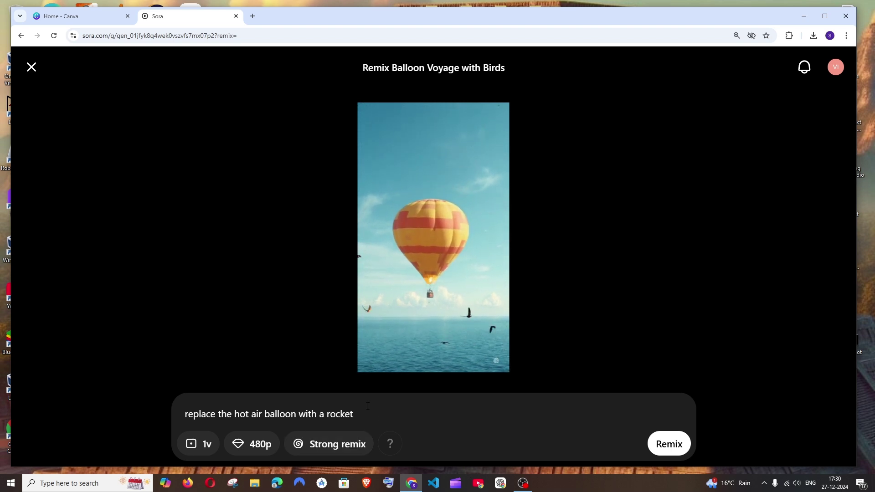
click(351, 443)
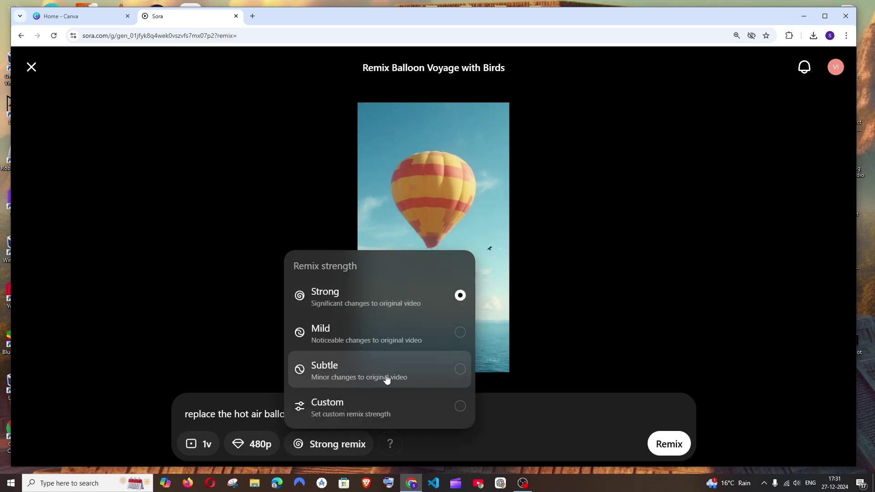
click(506, 412)
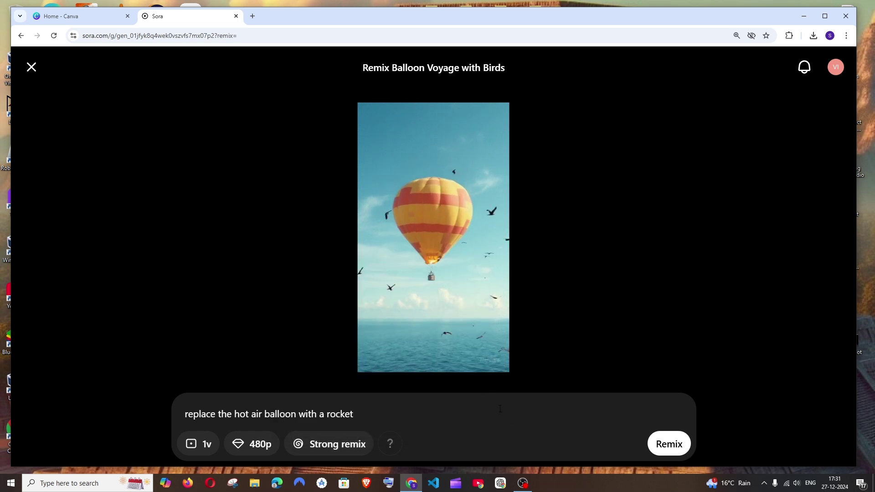
click(338, 445)
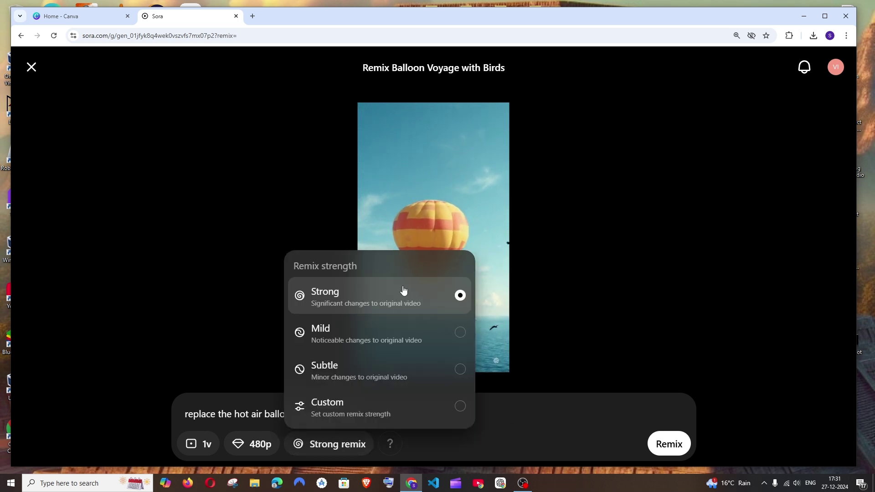
click(486, 416)
- Check the remix prompt and generate the strong remix of the balloon video
mouse_move(387, 457)
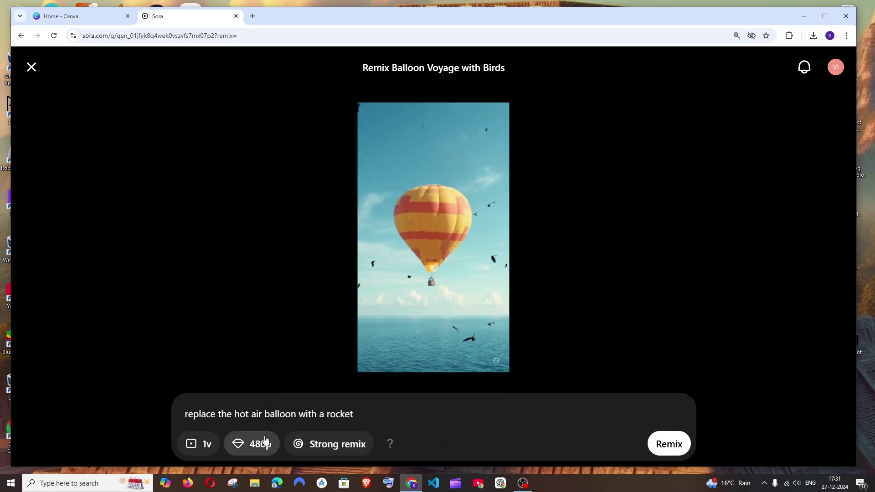
drag(194, 413, 355, 415)
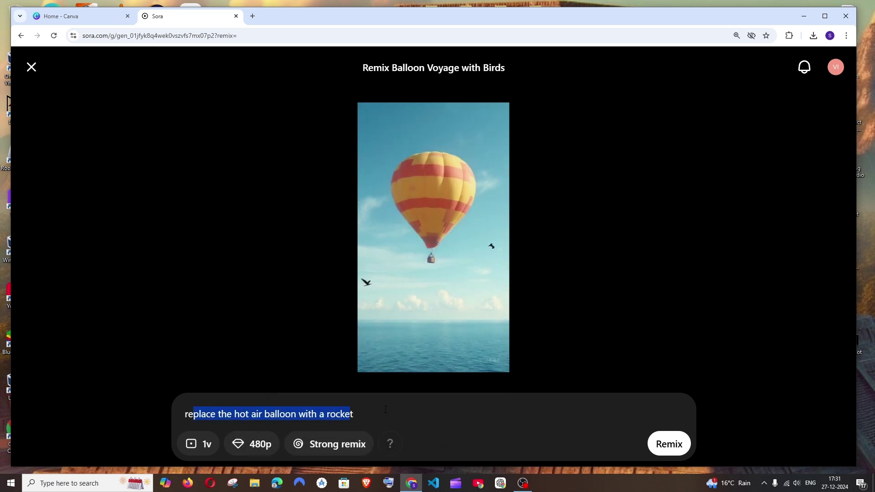
click(496, 426)
click(659, 443)
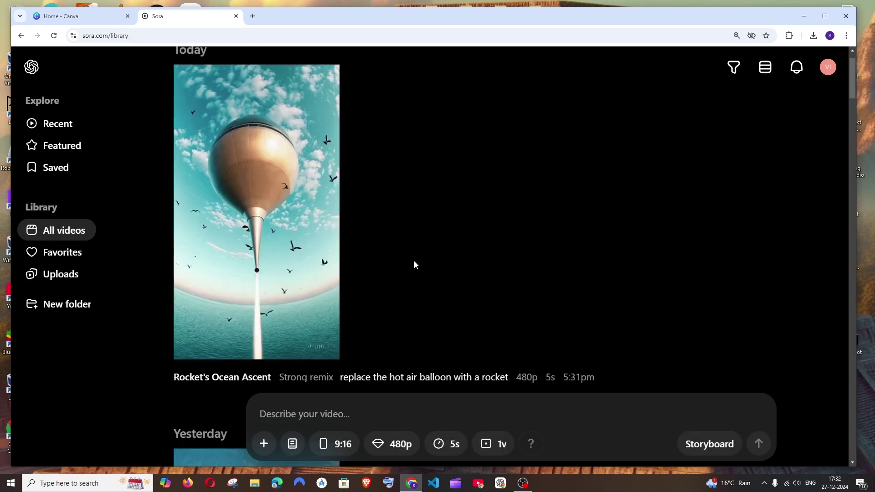
- View the generated rocket remix and its details in the video library
click(263, 247)
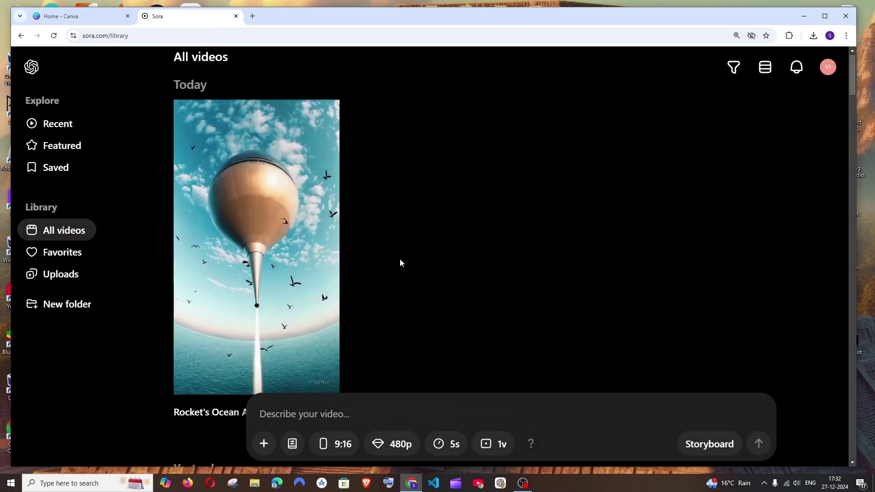
scroll(400, 259, down, 3)
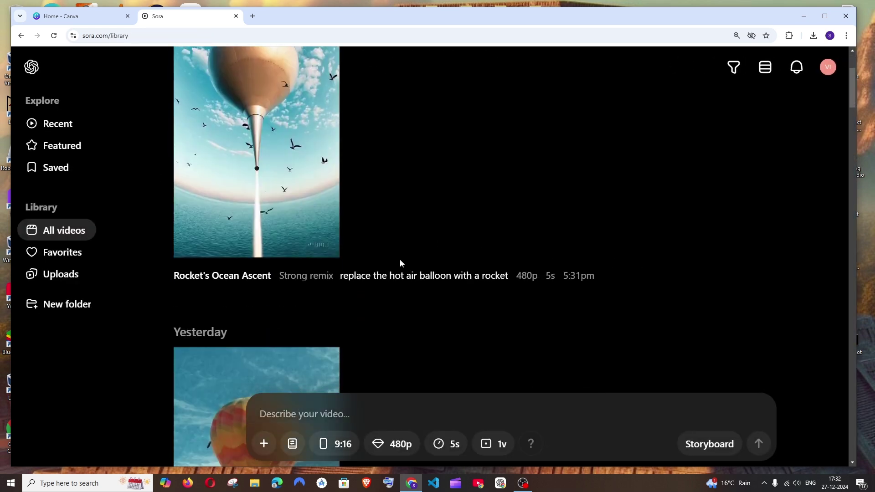
scroll(562, 199, up, 3)
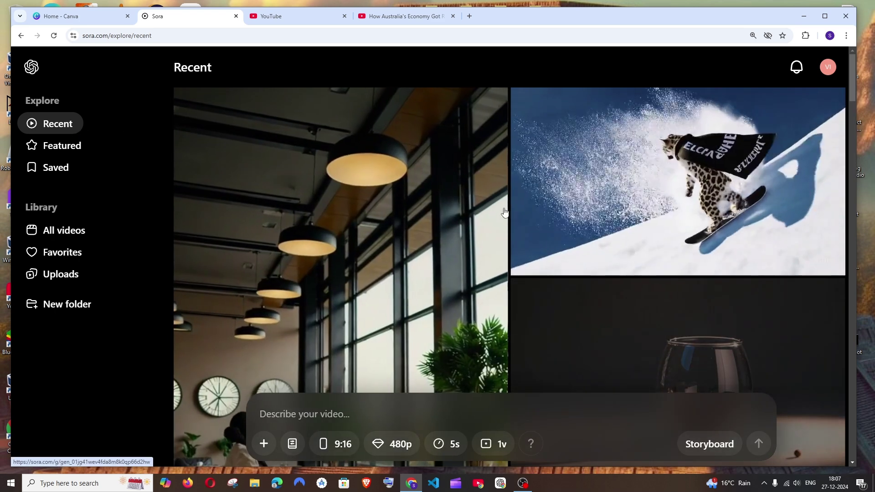
- Browse the Recent community videos and open the one of a man typing at a desktop computer in a dark room
scroll(420, 256, down, 4)
scroll(523, 258, down, 9)
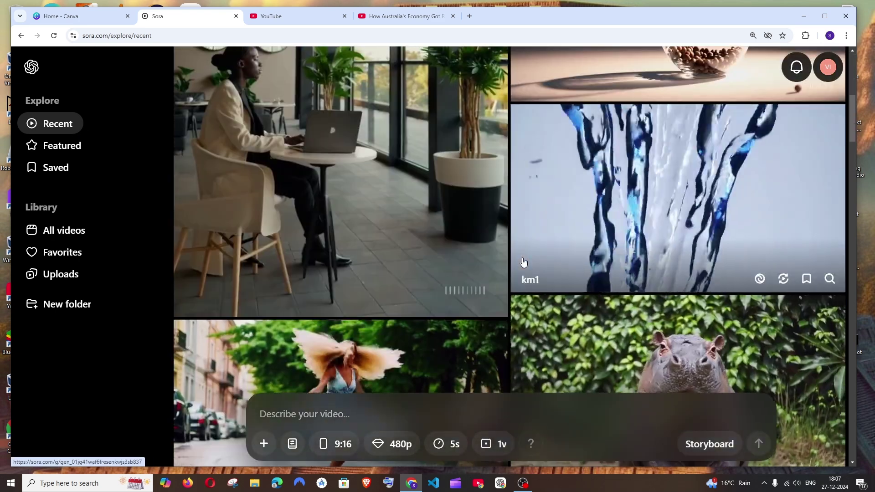
scroll(477, 273, down, 9)
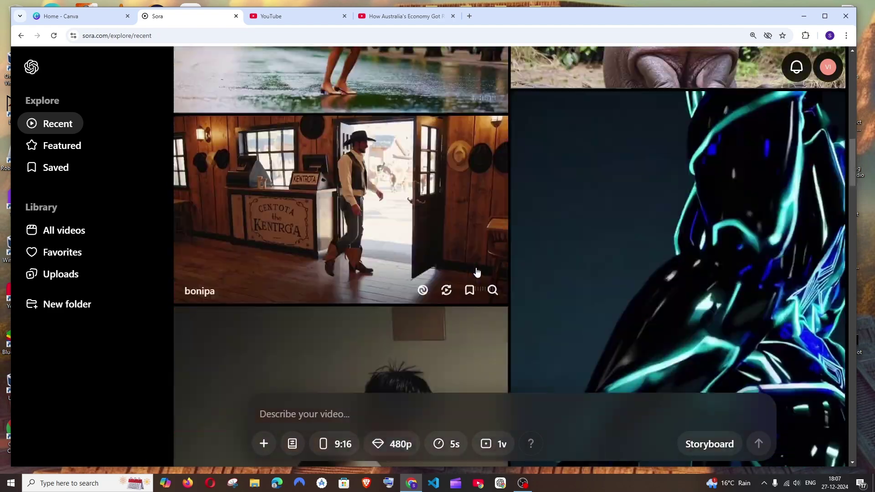
scroll(478, 272, down, 10)
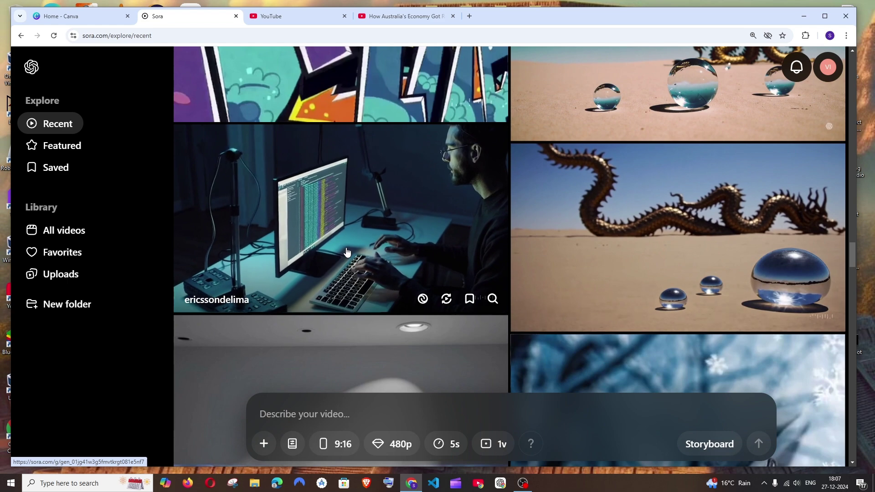
click(346, 250)
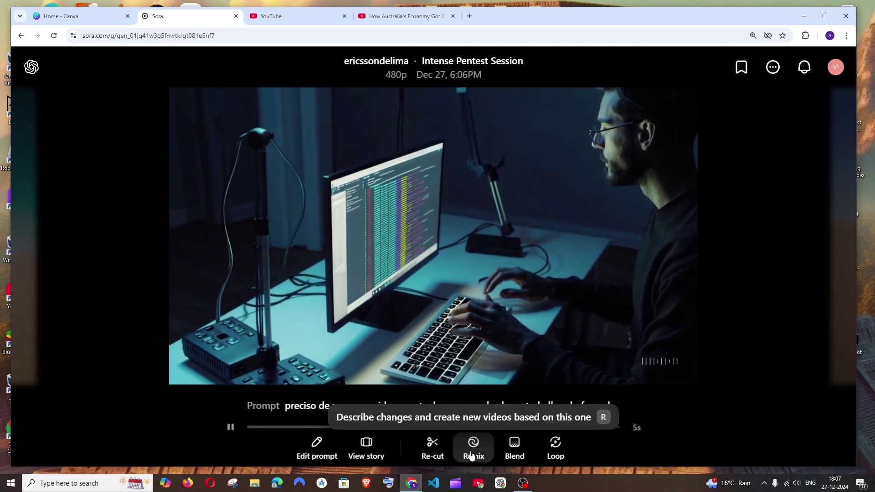
- Generate one strong 480p remix of this video with the prompt "replace the PC and add a laptop", and open the result
click(473, 449)
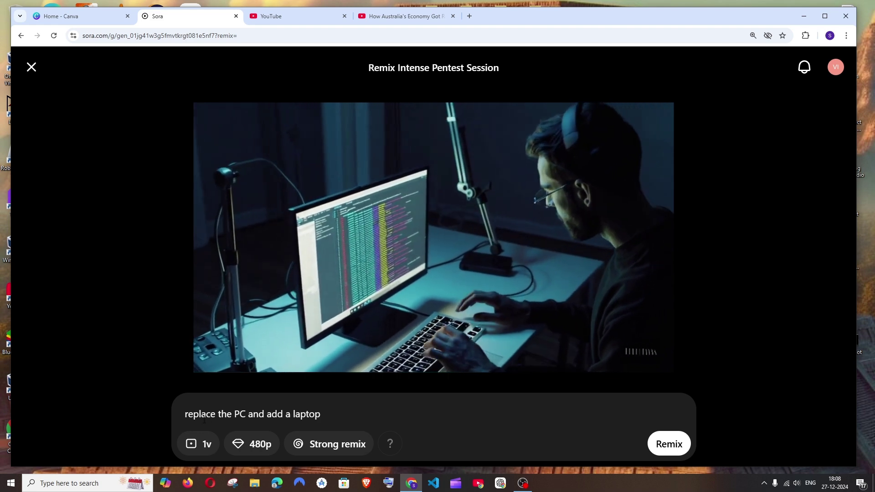
drag(201, 414, 342, 416)
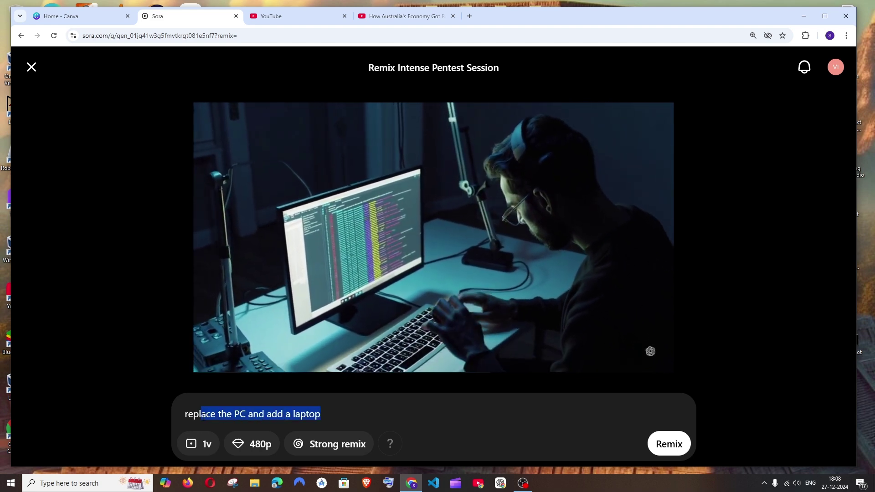
click(342, 417)
mouse_move(388, 443)
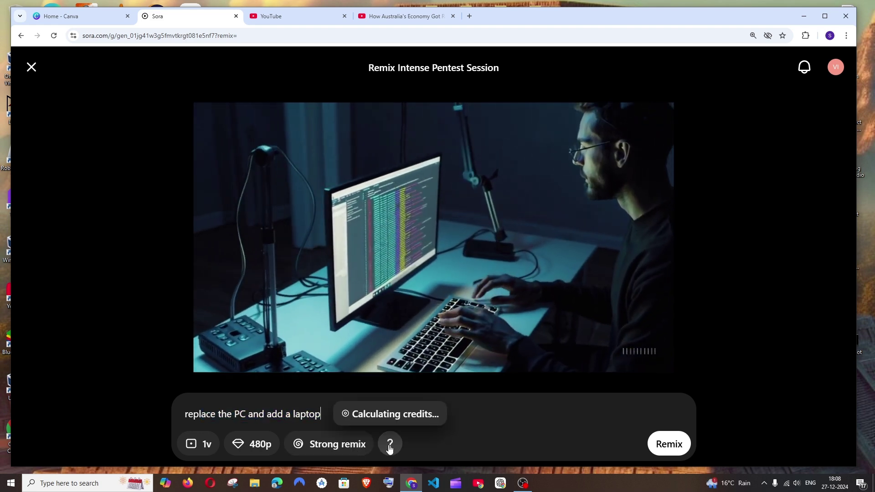
click(677, 445)
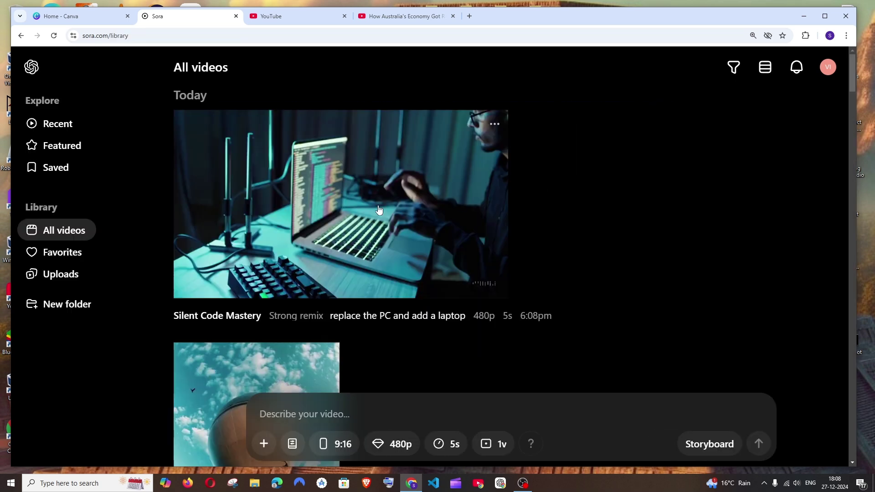
click(339, 217)
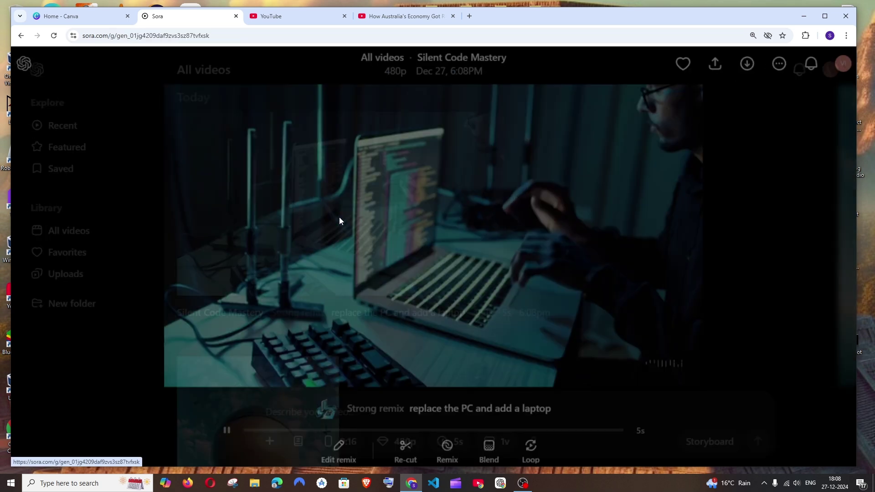